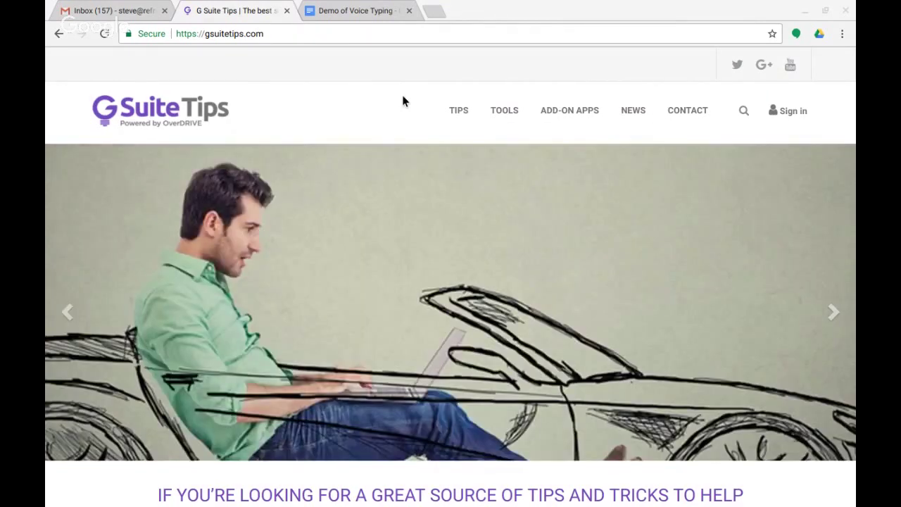
- In Demo of Voice Typing, comment 'This is great' on the first paragraph's opening words
click(355, 12)
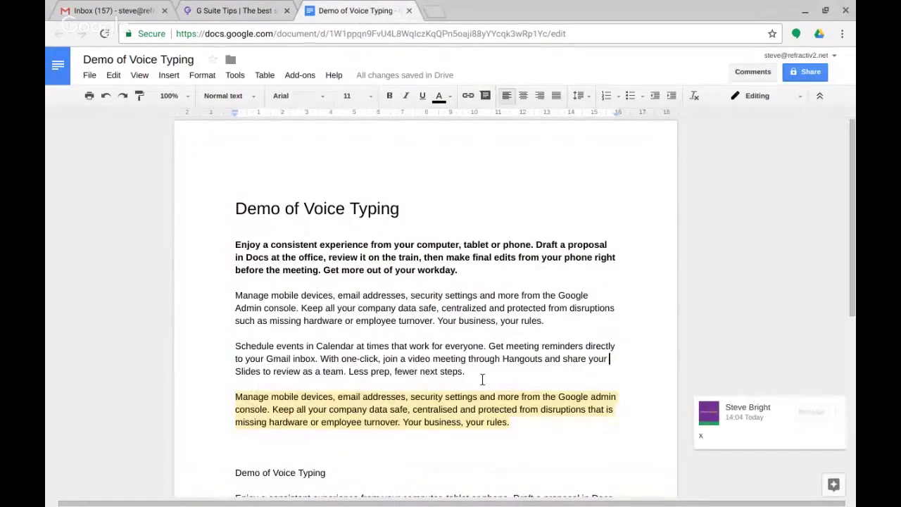
drag(235, 245, 493, 244)
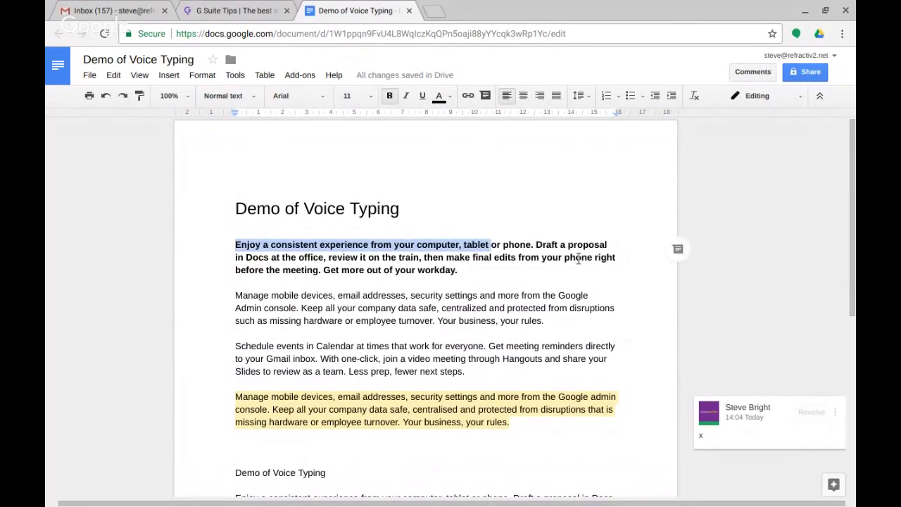
click(678, 250)
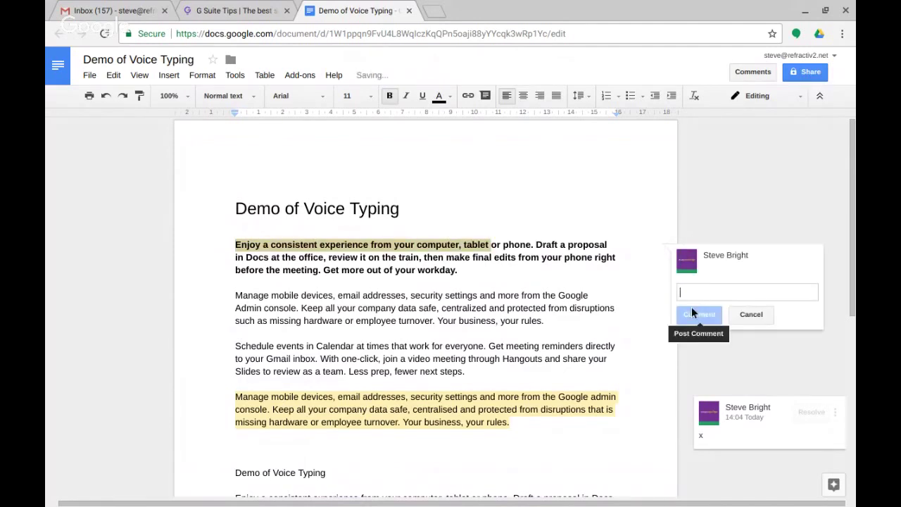
text(This is great)
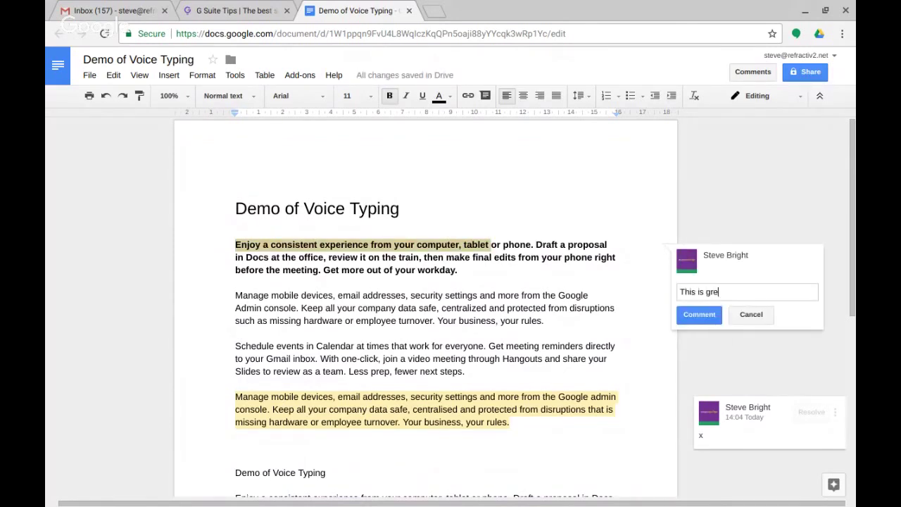
click(699, 316)
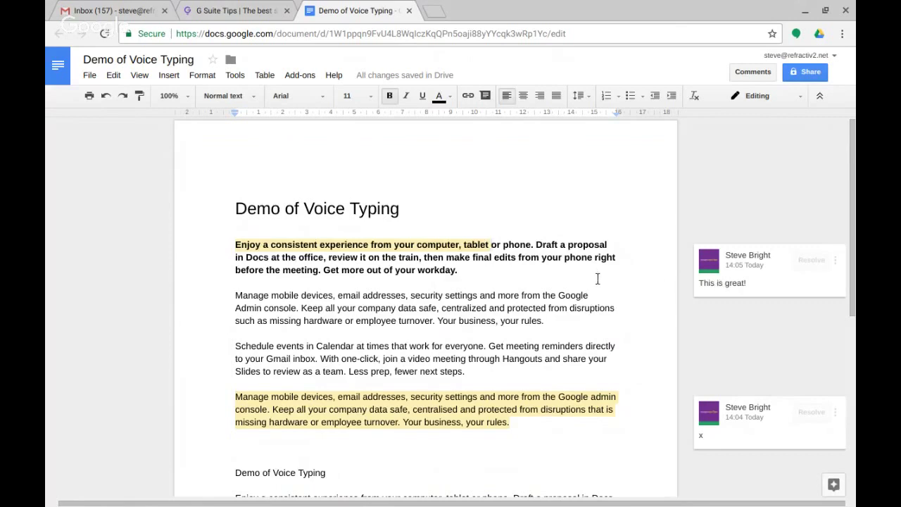
- Copy the direct link to the 'This is great!' comment, then move to the Gmail inbox
click(835, 260)
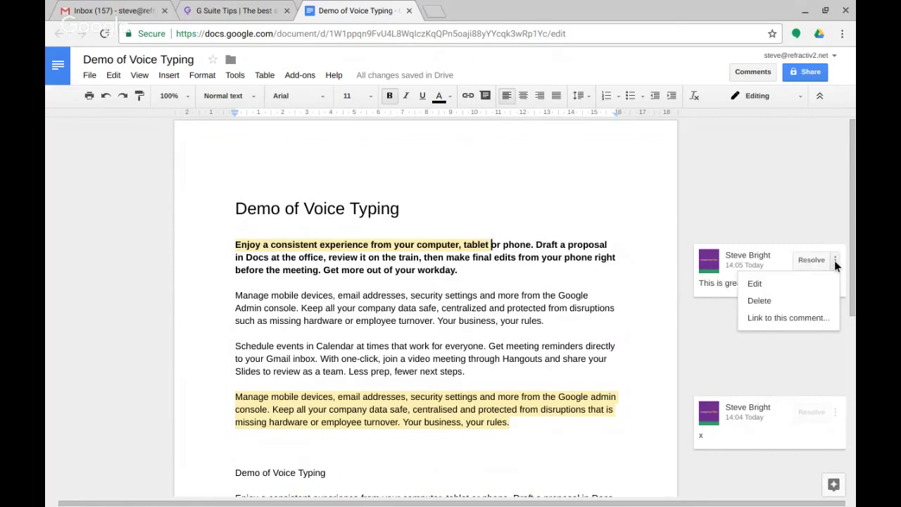
click(803, 318)
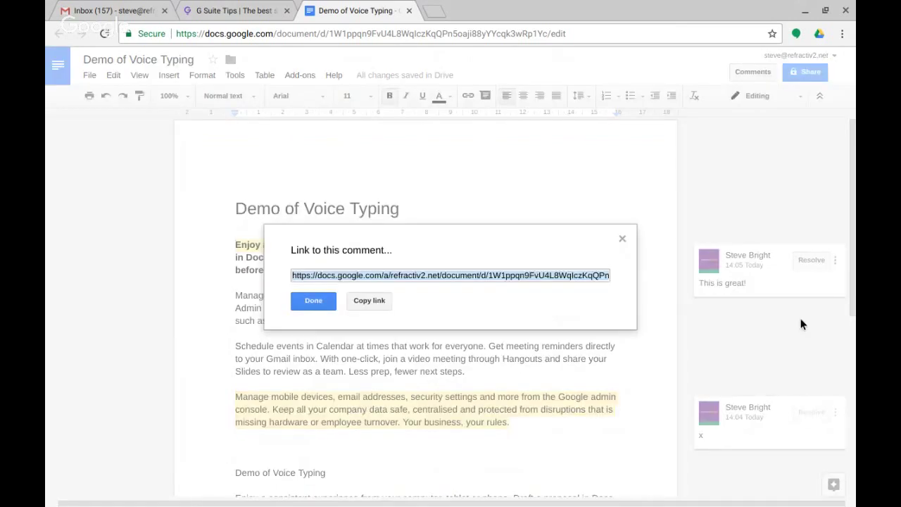
click(371, 301)
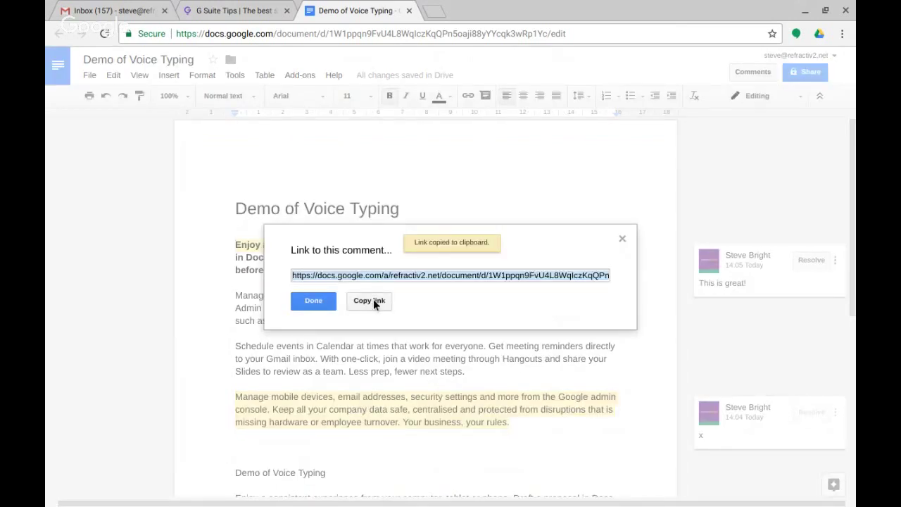
click(314, 302)
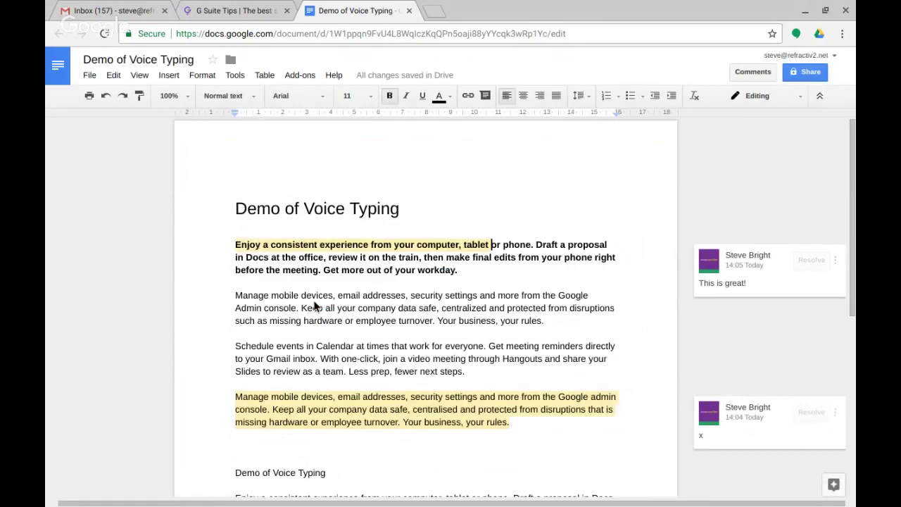
key(ctrl+1)
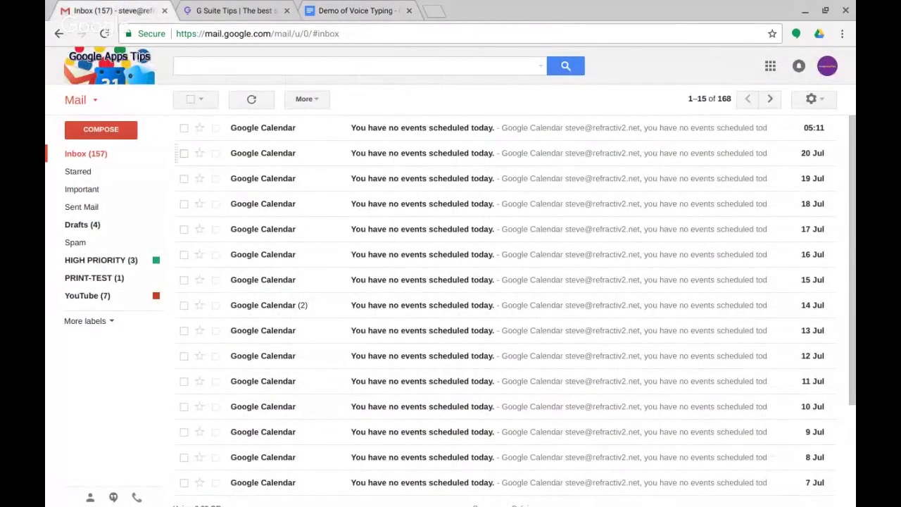
- Start a new email to the suggested contact with subject 'Hi - please add comments'
click(94, 131)
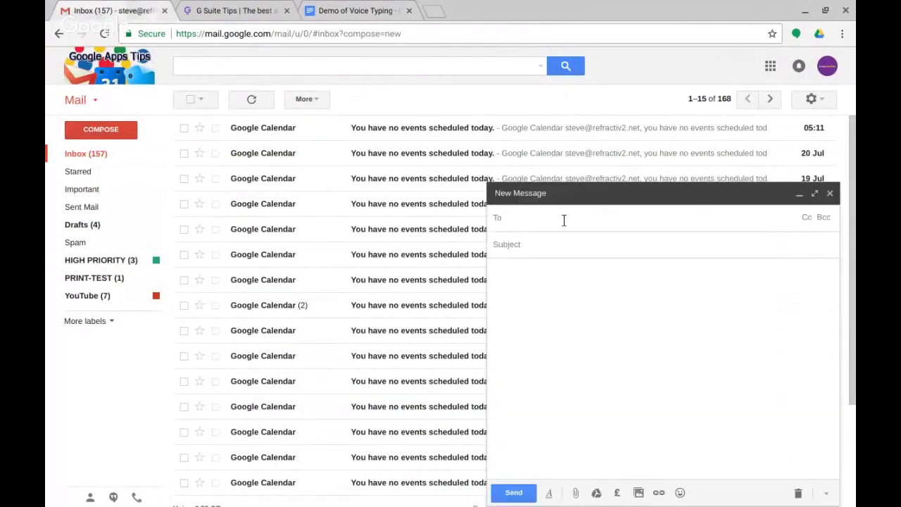
text(steve)
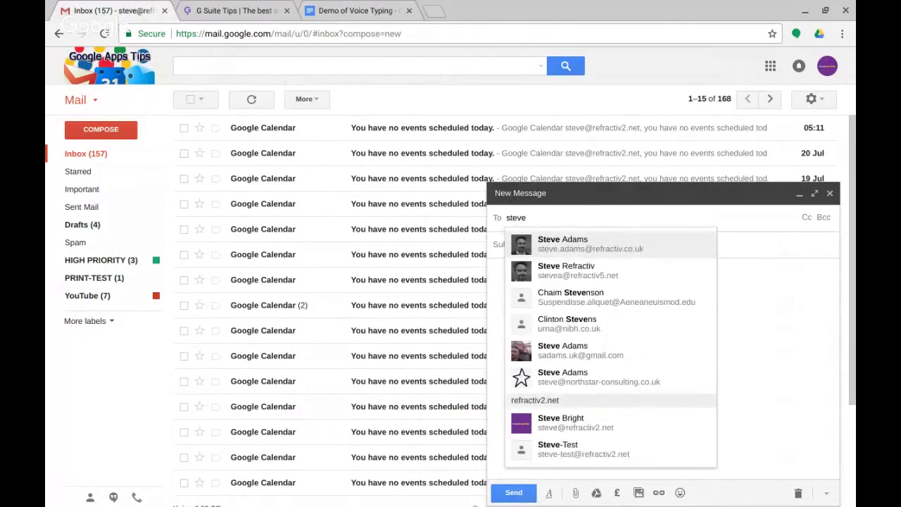
click(616, 274)
click(545, 244)
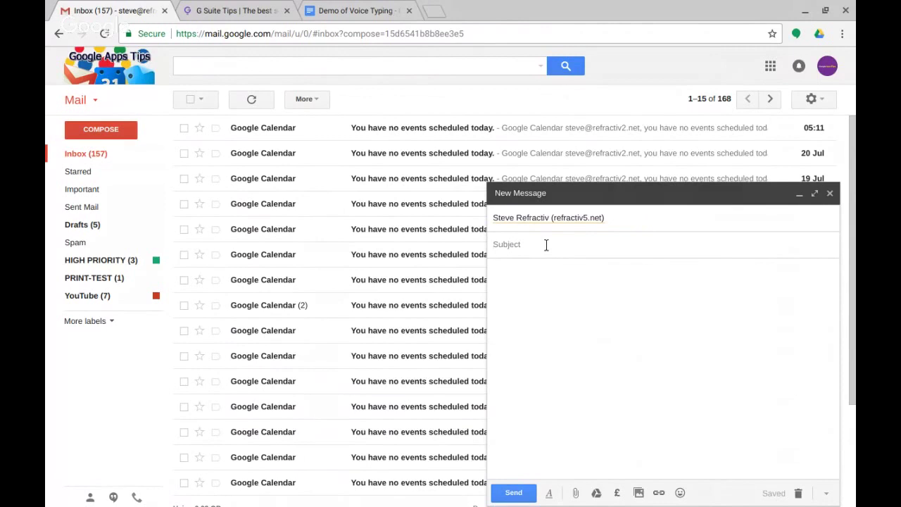
text(Hi - please add commemnts)
key(BackSpace)
key(BackSpace)
key(BackSpace)
key(BackSpace)
text(nts)
- Paste the comment link into the body and add 'Pls click here' with 'here' linked to it
click(538, 293)
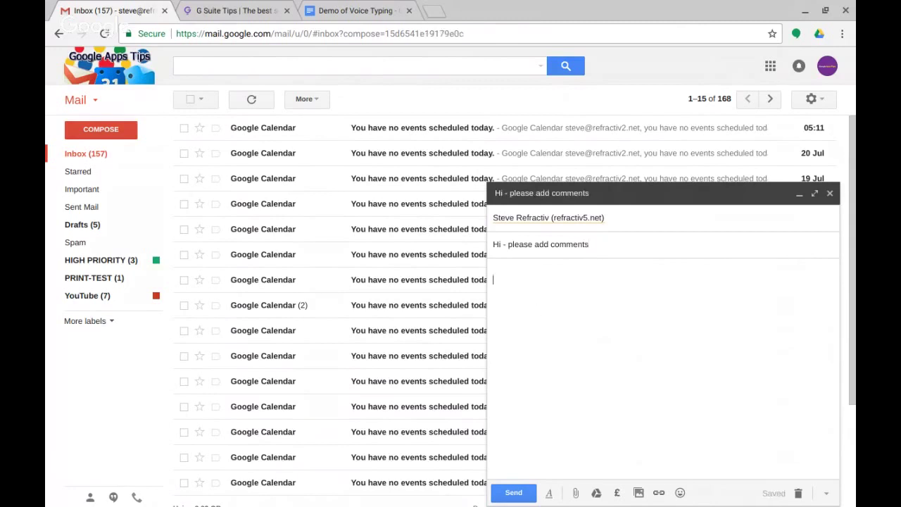
key(ctrl+v)
key(Return)
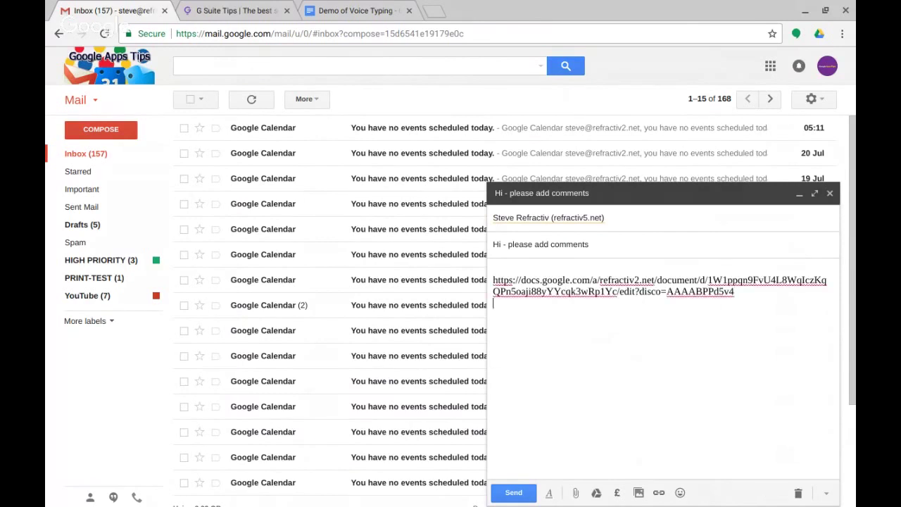
text(Pls click here)
double_click(538, 315)
click(660, 494)
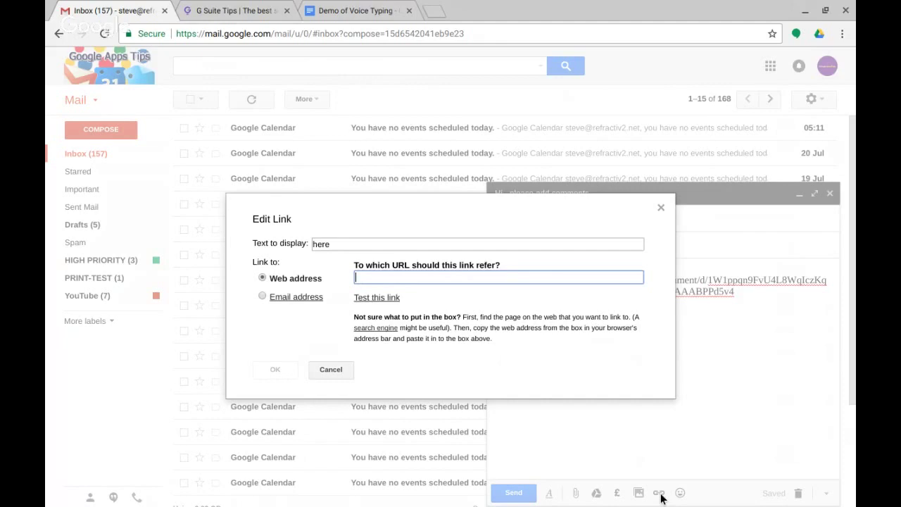
key(ctrl+v)
click(291, 370)
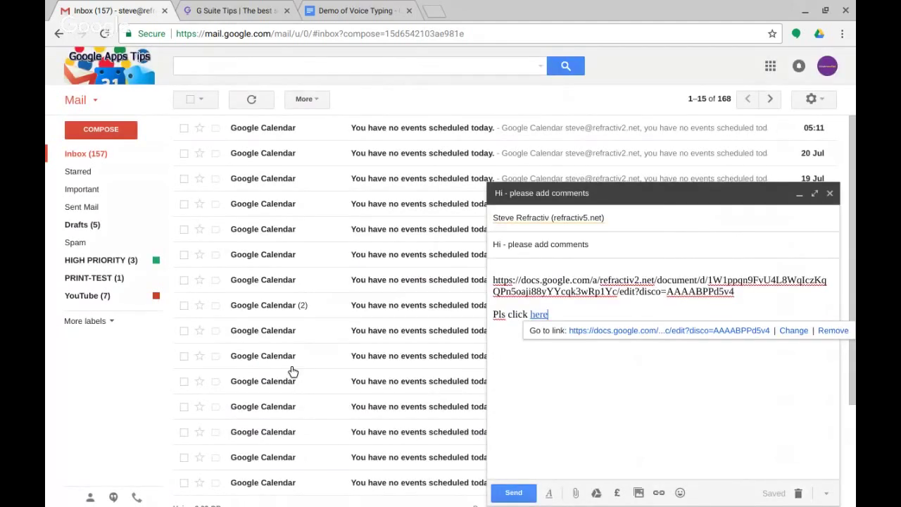
- Send the email, sharing the doc with its recipients as commenters and confirming outside sharing
click(513, 494)
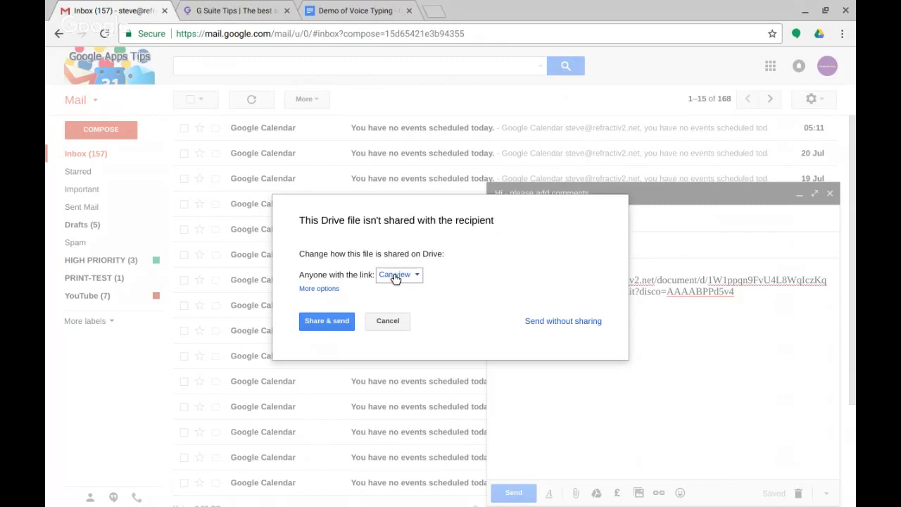
click(323, 291)
click(308, 316)
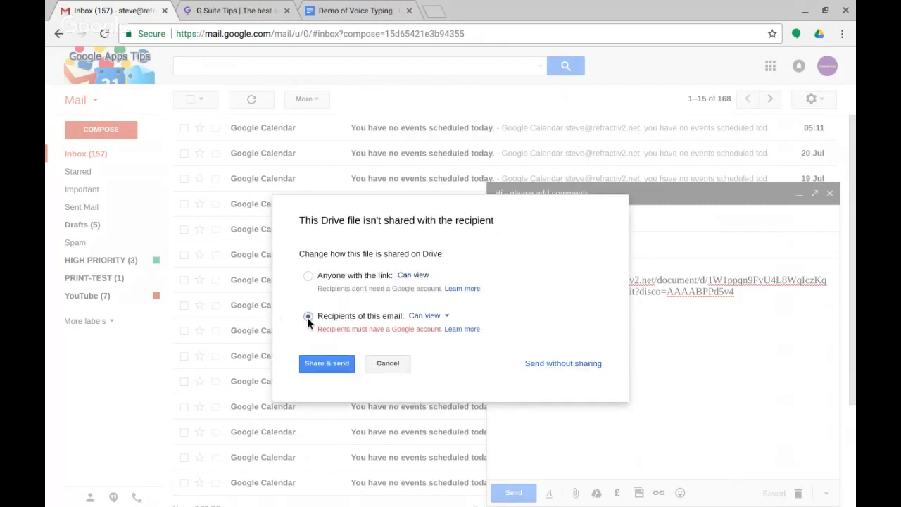
click(432, 317)
click(450, 278)
click(328, 365)
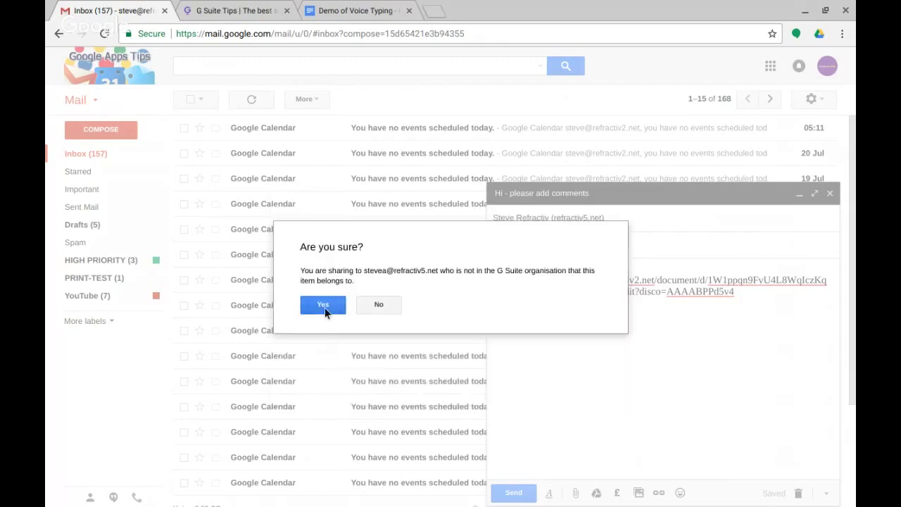
click(324, 308)
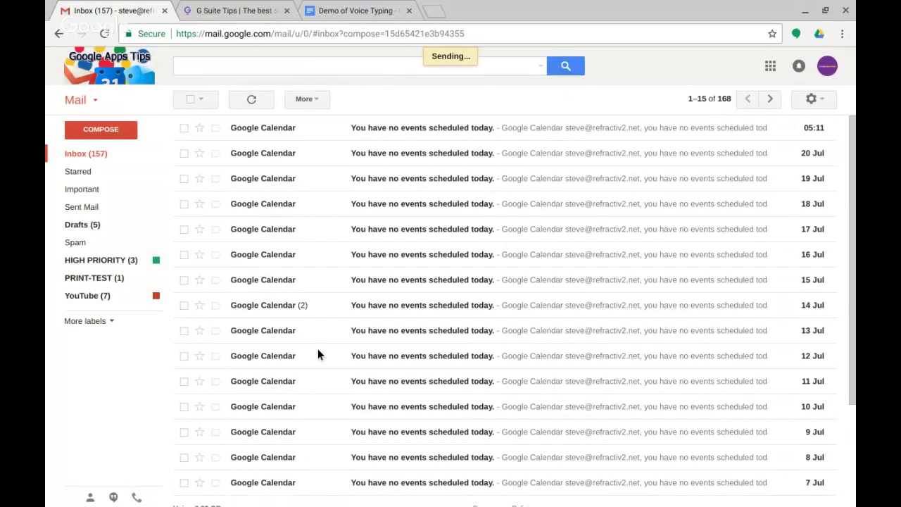
- Open the sent 'Hi - please add comments' email and follow its 'here' link to the doc
click(82, 206)
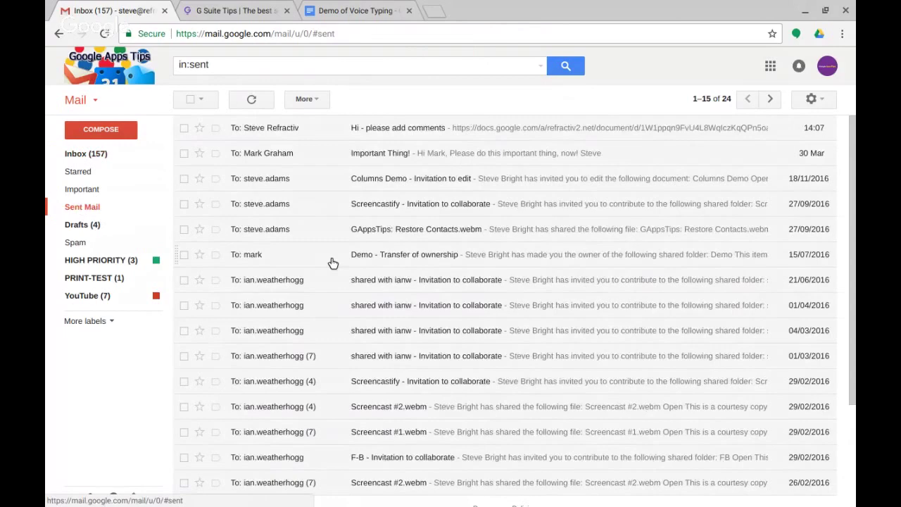
click(331, 127)
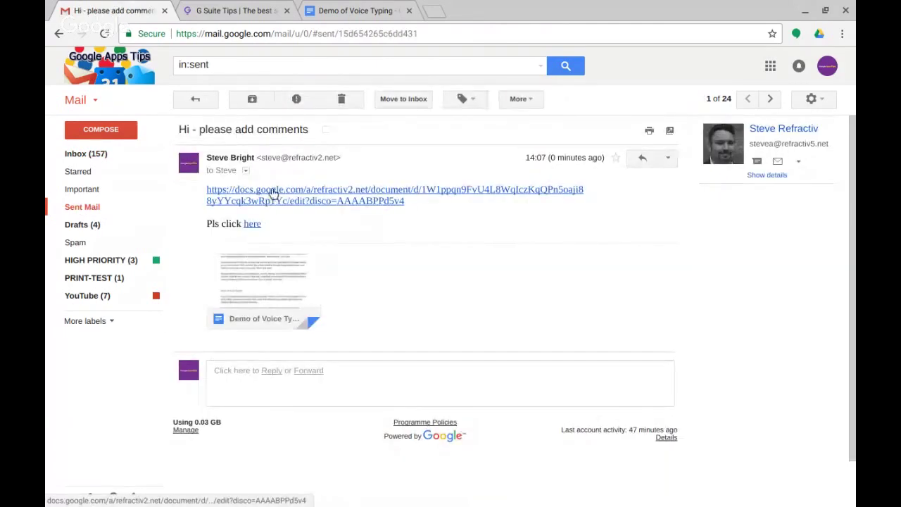
click(252, 223)
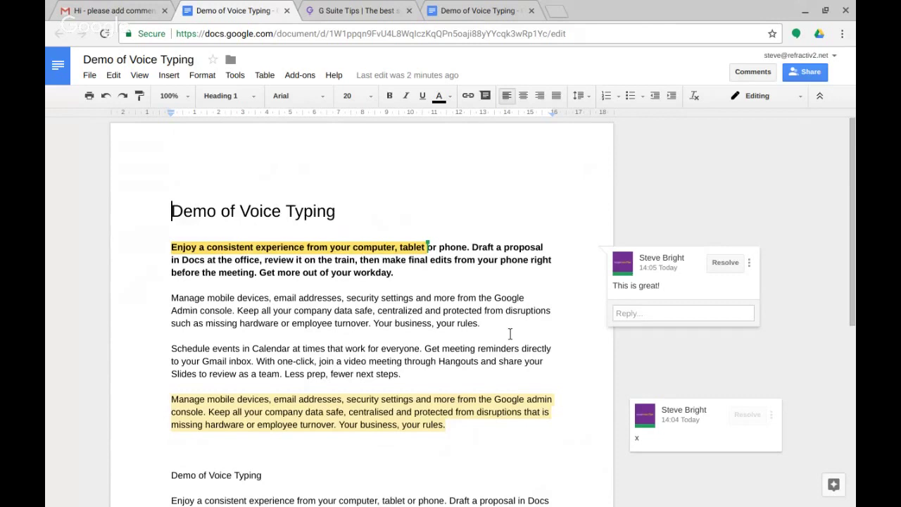
- Copy the 'This is great!' comment's direct link again and close the link dialog
click(748, 264)
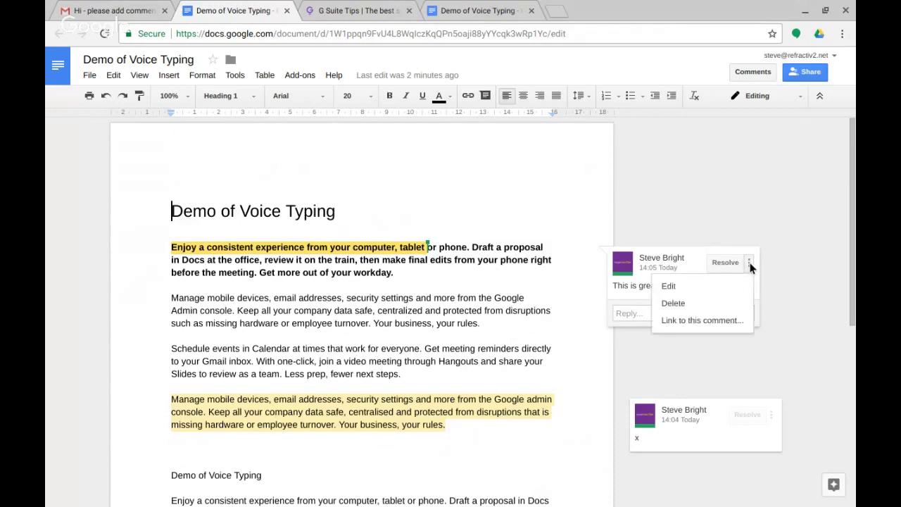
click(690, 322)
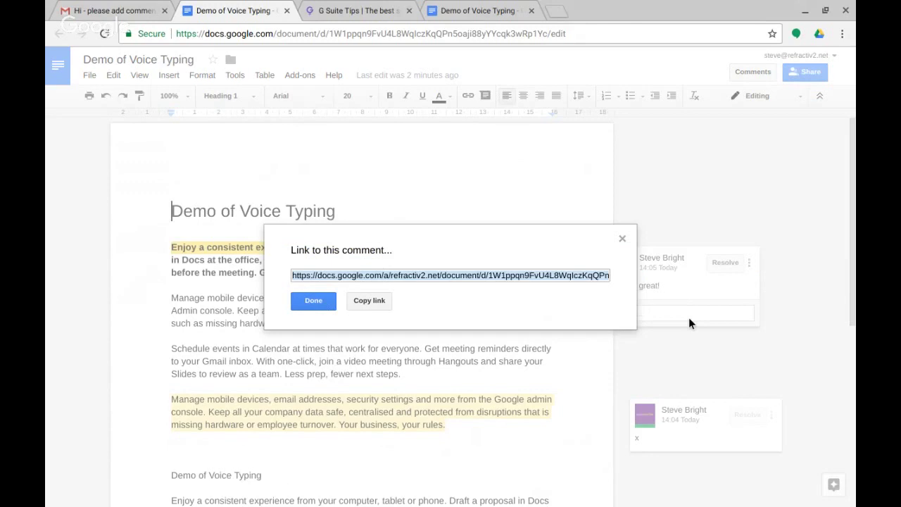
key(ctrl+c)
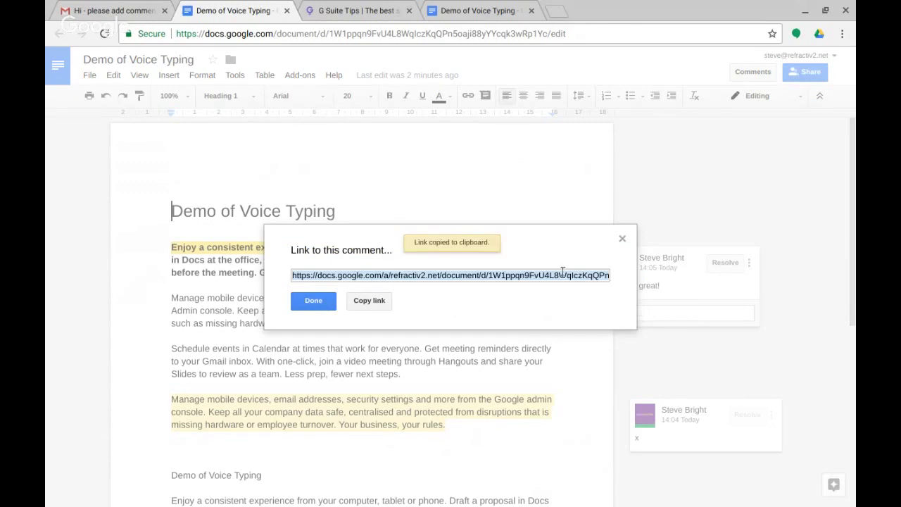
click(622, 240)
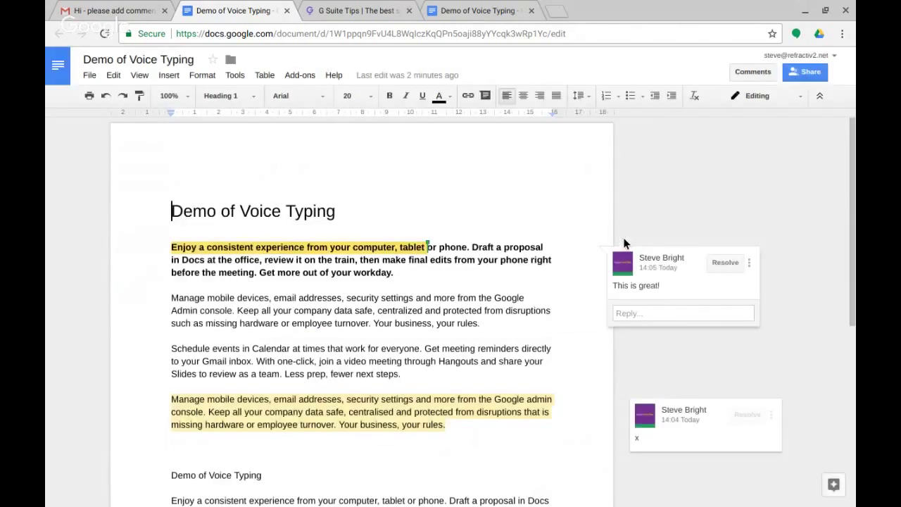
- Return to the gsuitetips.com homepage tab with Ctrl+Tab
key(ctrl+Tab)
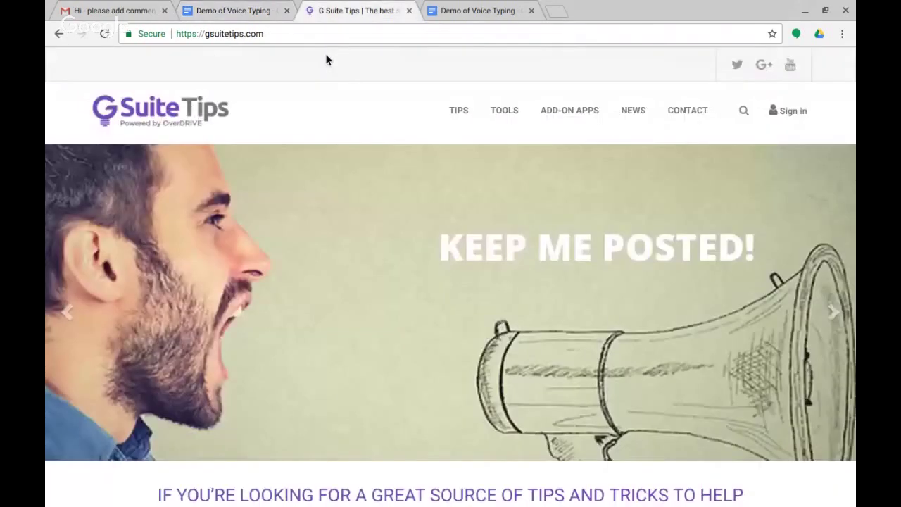